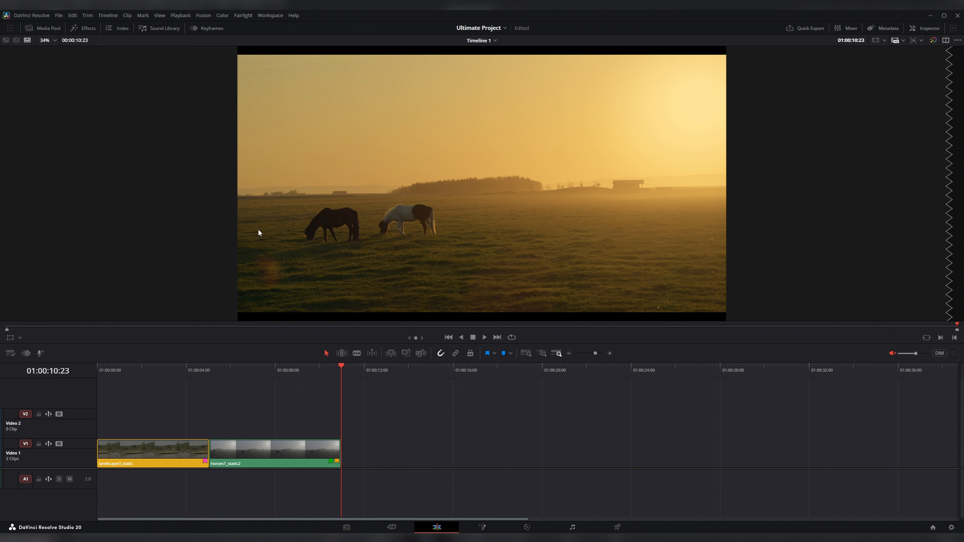
Step: Add the basic Text title from the titles library to Video 1 after the horses clip and preview it
click(84, 29)
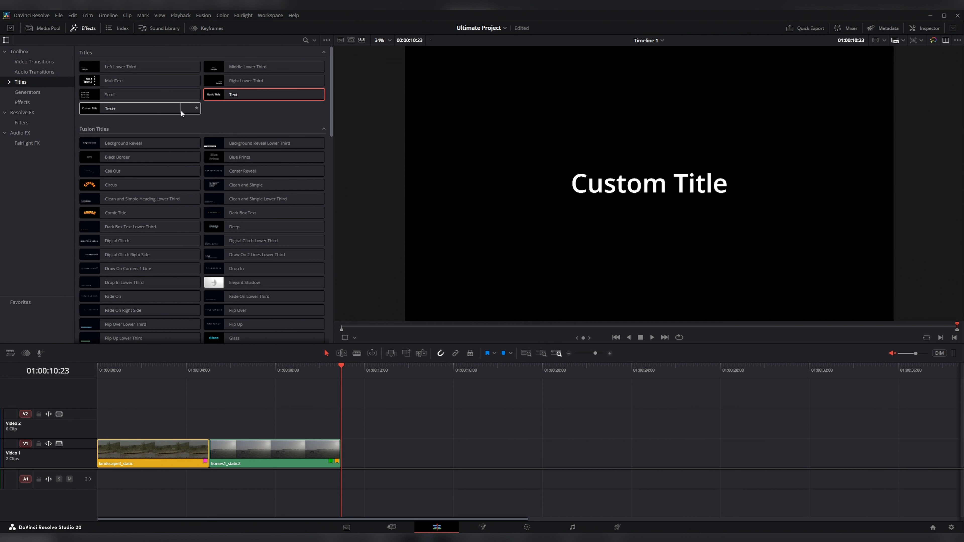
scroll(133, 127, down, 1)
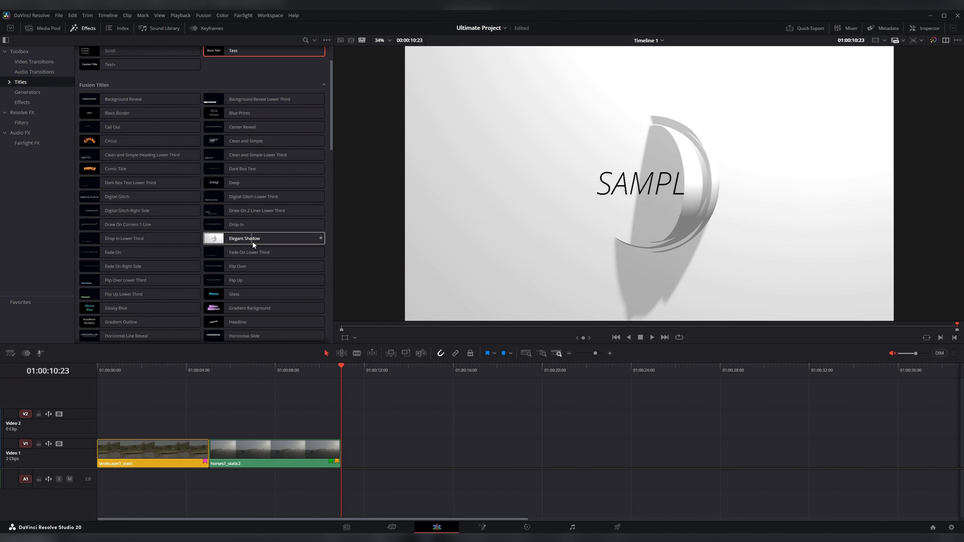
scroll(292, 240, up, 1)
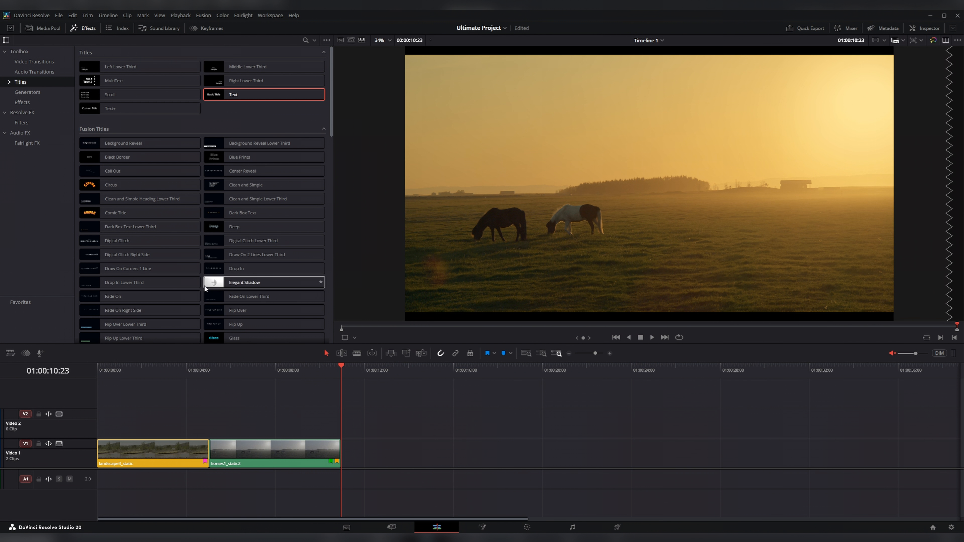
scroll(266, 309, down, 1)
scroll(222, 111, up, 1)
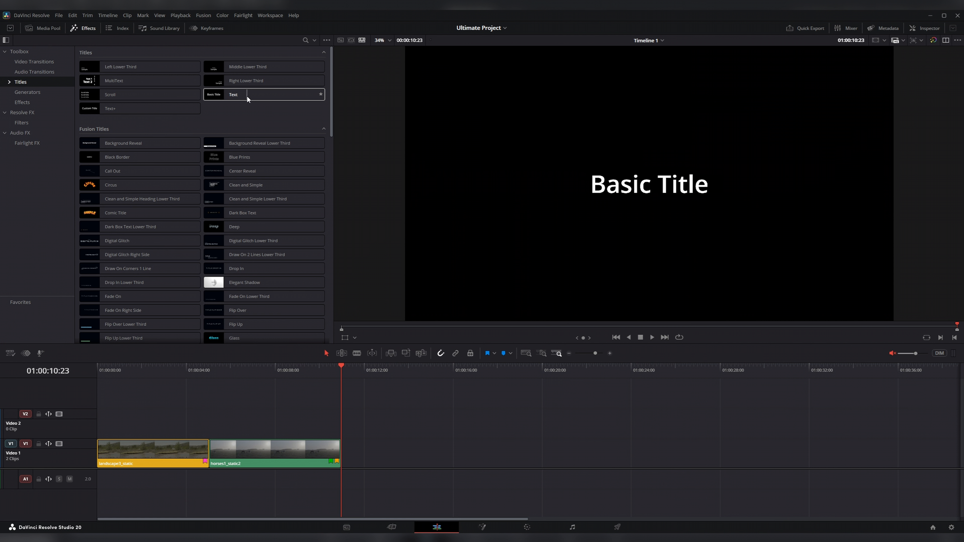
drag(242, 93, 344, 437)
mouse_move(345, 368)
mouse_down()
mouse_move(424, 376)
mouse_move(351, 375)
mouse_move(361, 376)
mouse_up()
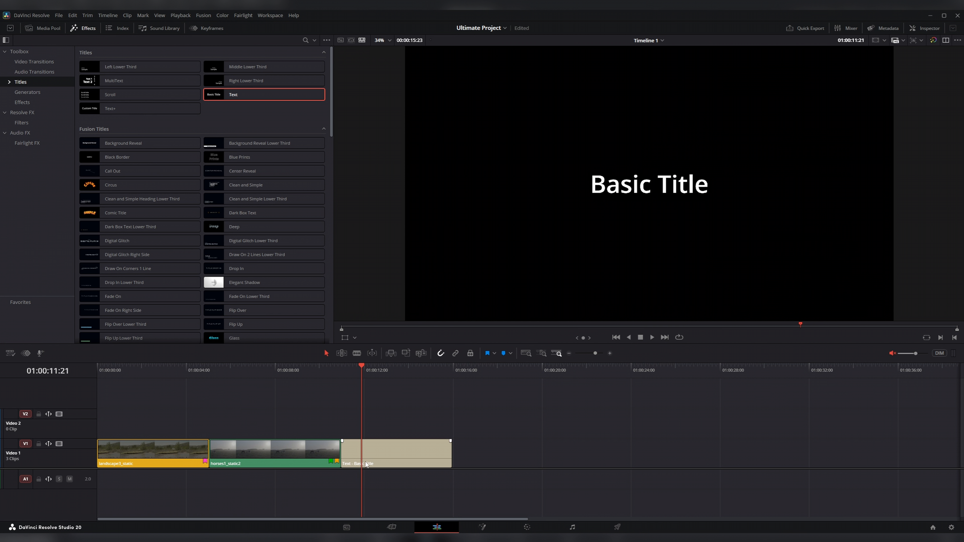
Step: Move the title onto Video 2 above the landscape clip and play back the overlay from the timeline's start
drag(378, 452, 126, 410)
drag(112, 370, 89, 371)
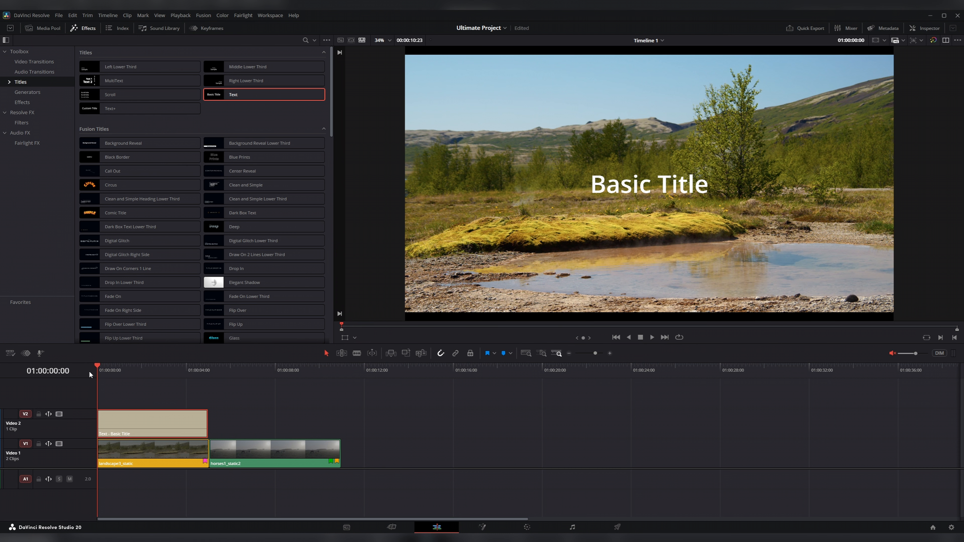
key(space)
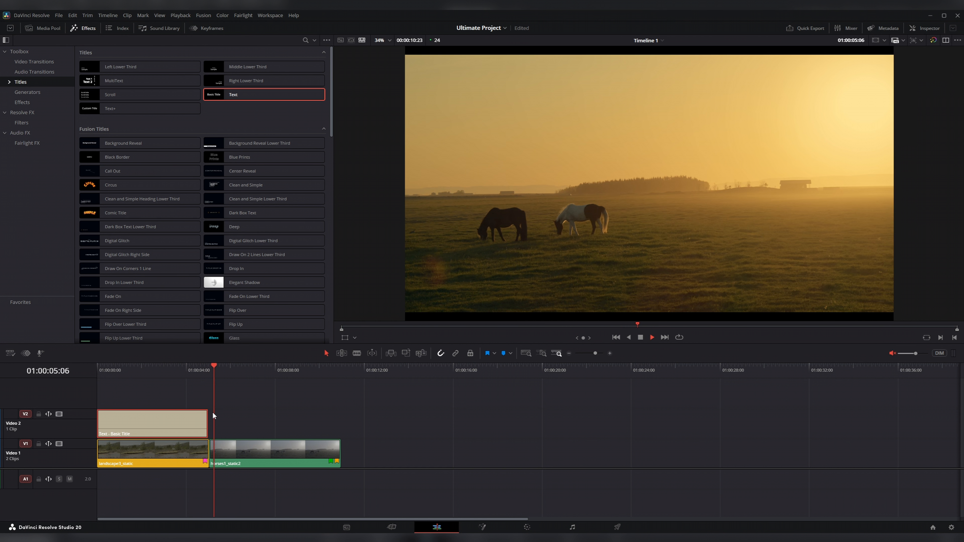
click(137, 370)
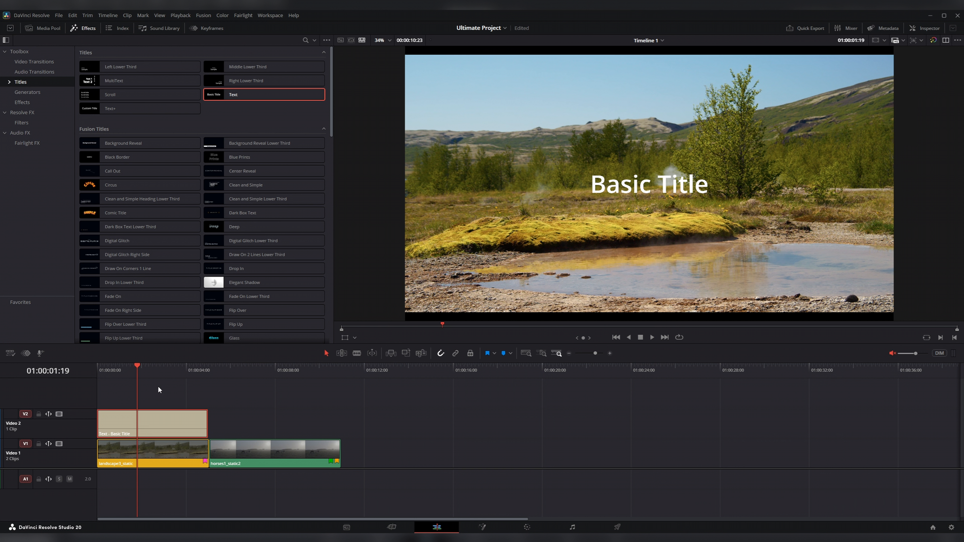
Step: Replace the title's text with "Nature" in its properties
click(926, 28)
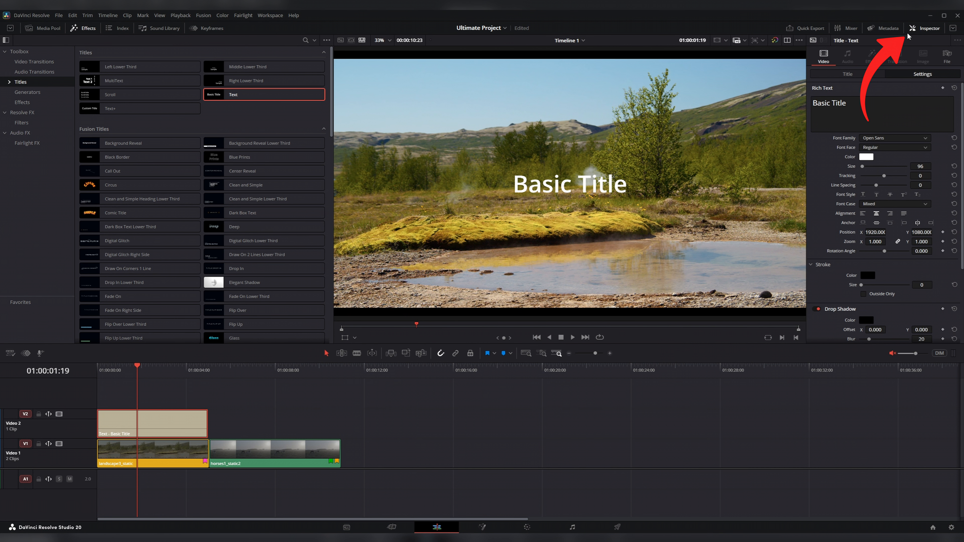
drag(847, 103, 806, 104)
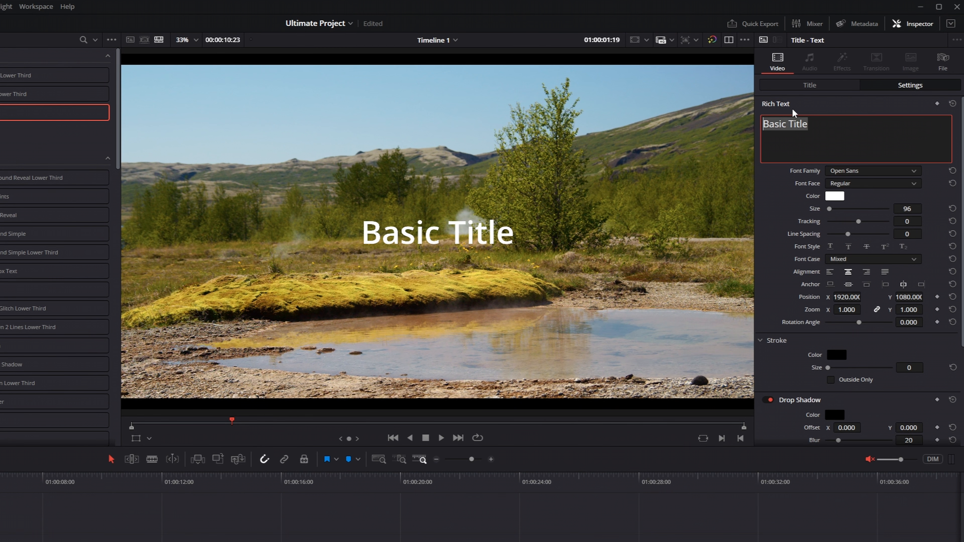
text(Nature)
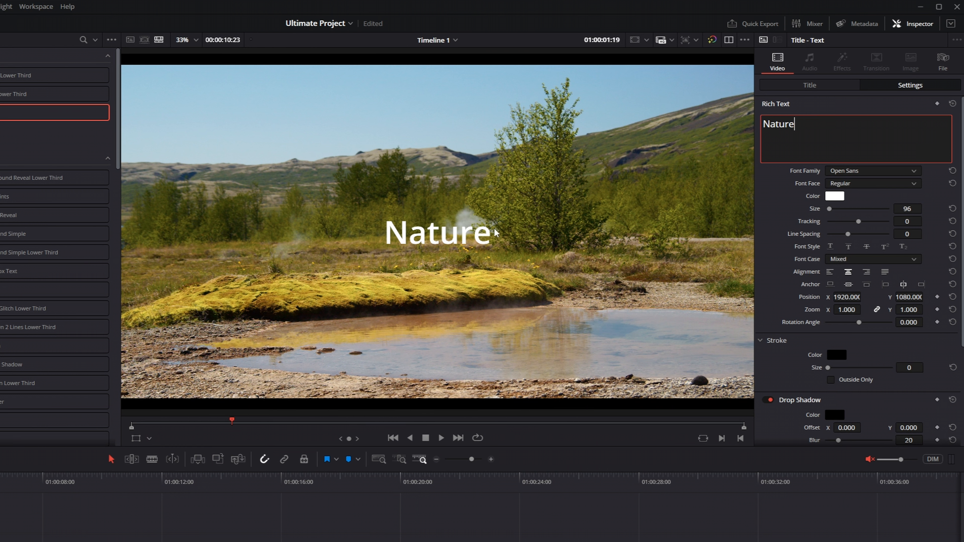
click(790, 243)
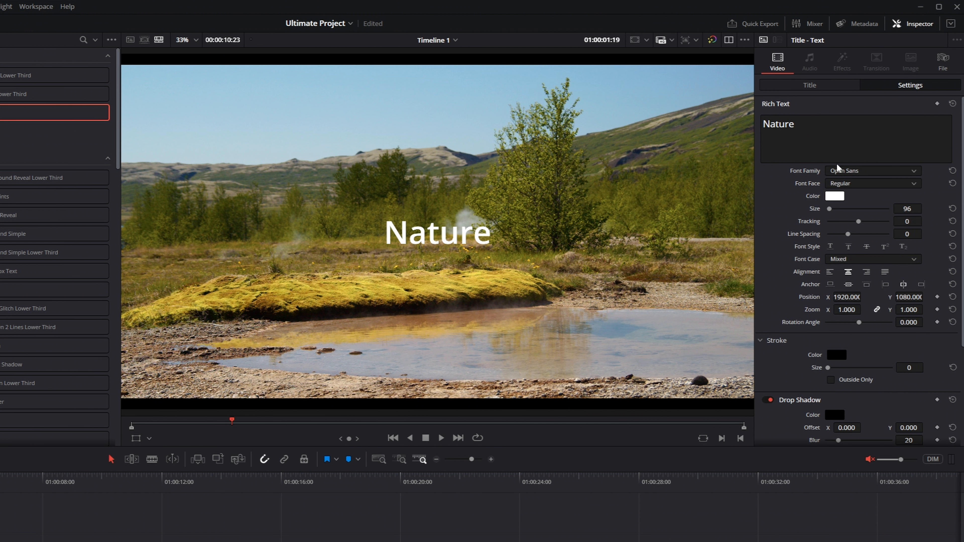
Step: Set the title's font family to Montserrat with the Regular font face
click(911, 171)
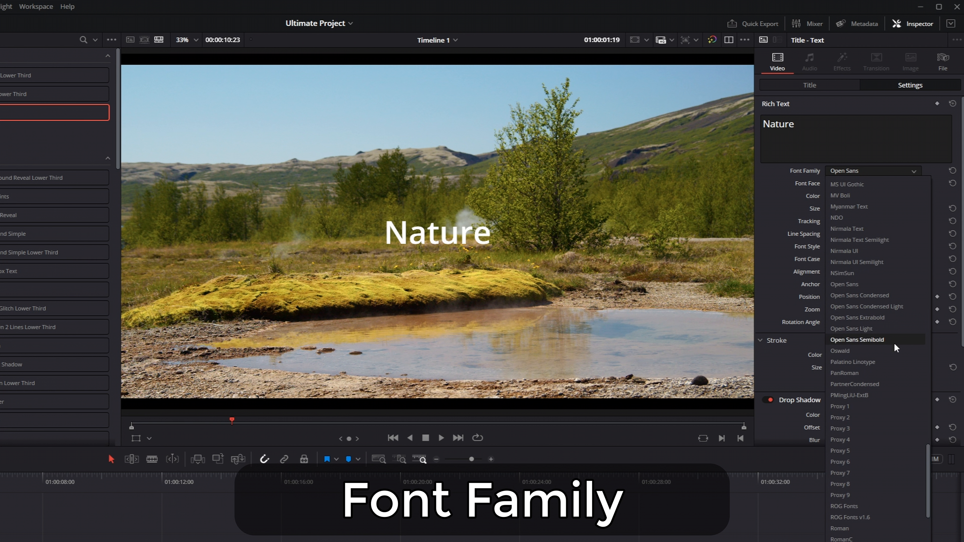
scroll(897, 391, down, 2)
scroll(896, 431, down, 1)
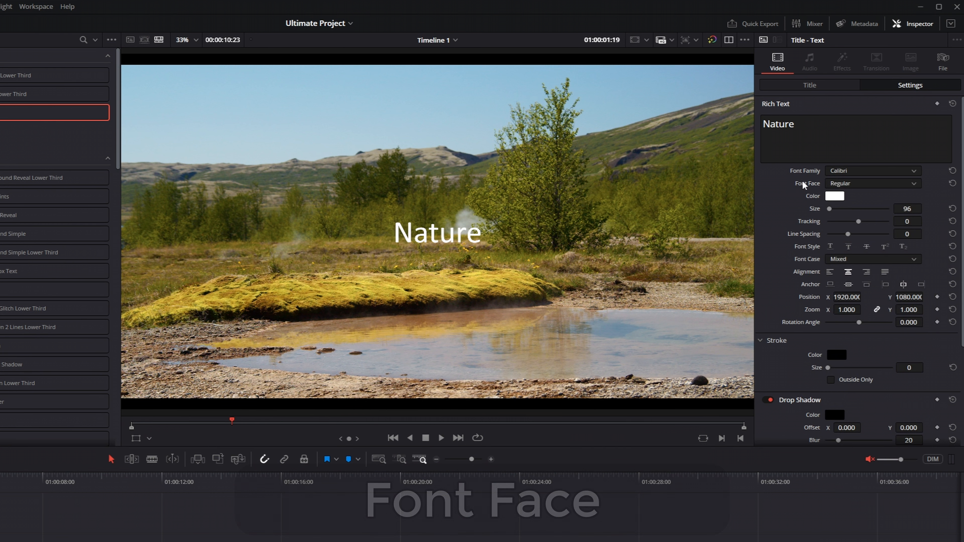
click(909, 186)
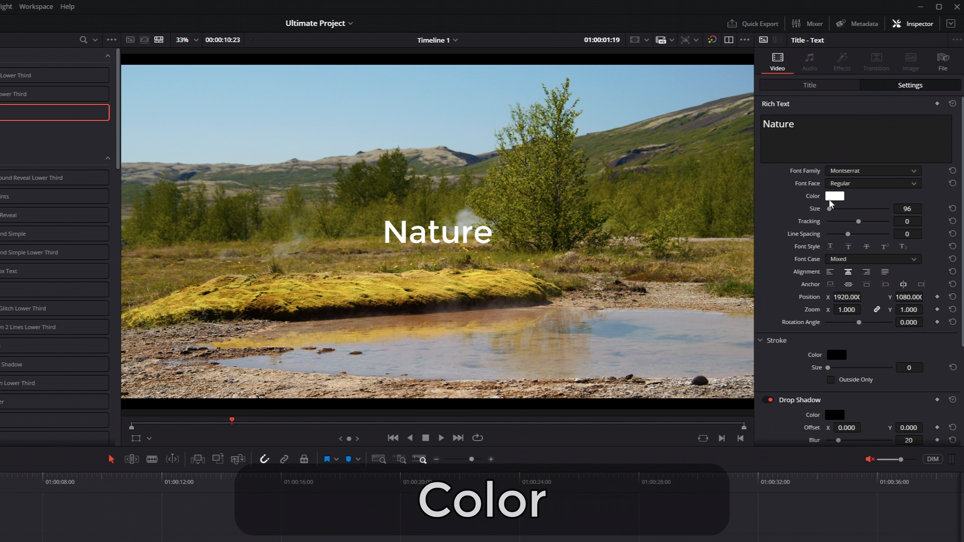
Step: Check the color choices for the title text and set its size to about 170
click(837, 197)
drag(391, 245, 328, 312)
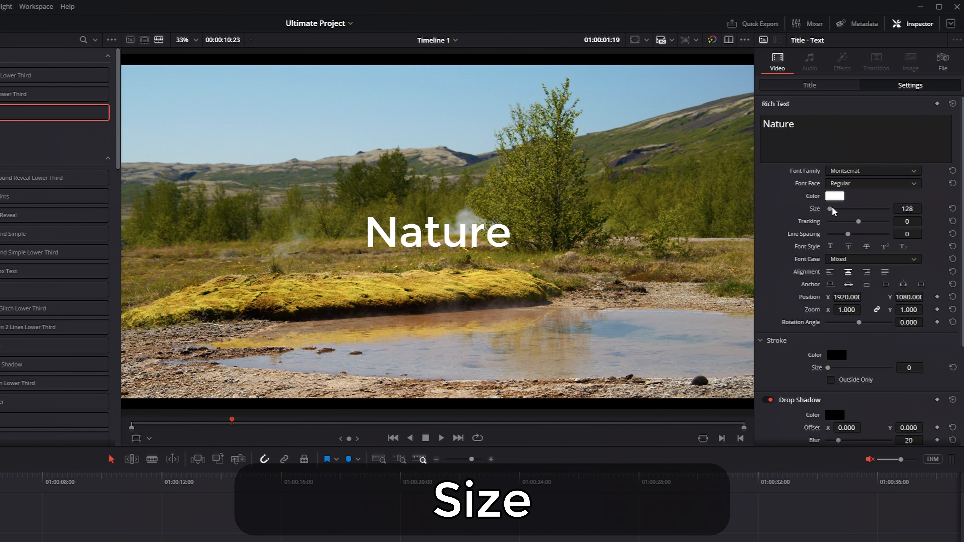
mouse_move(832, 209)
mouse_down()
mouse_move(869, 208)
mouse_move(829, 209)
mouse_up()
mouse_move(907, 209)
mouse_down()
mouse_move(932, 209)
mouse_move(895, 209)
mouse_move(917, 208)
mouse_up()
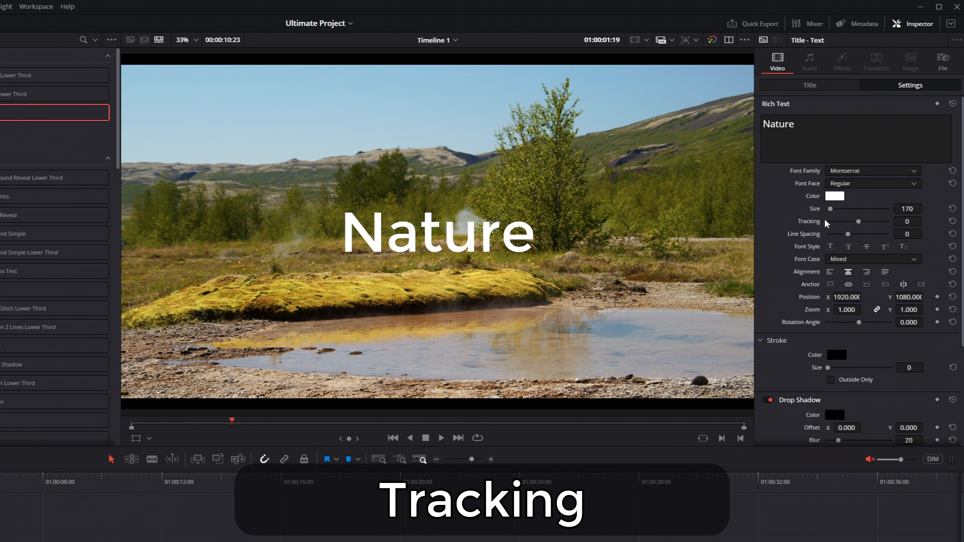
Step: Widen the title's tracking to 51 and try a second text line reading "test"
mouse_move(856, 222)
mouse_down()
mouse_move(882, 232)
mouse_move(847, 242)
mouse_move(842, 233)
mouse_move(856, 239)
mouse_up()
key(Return)
text(test)
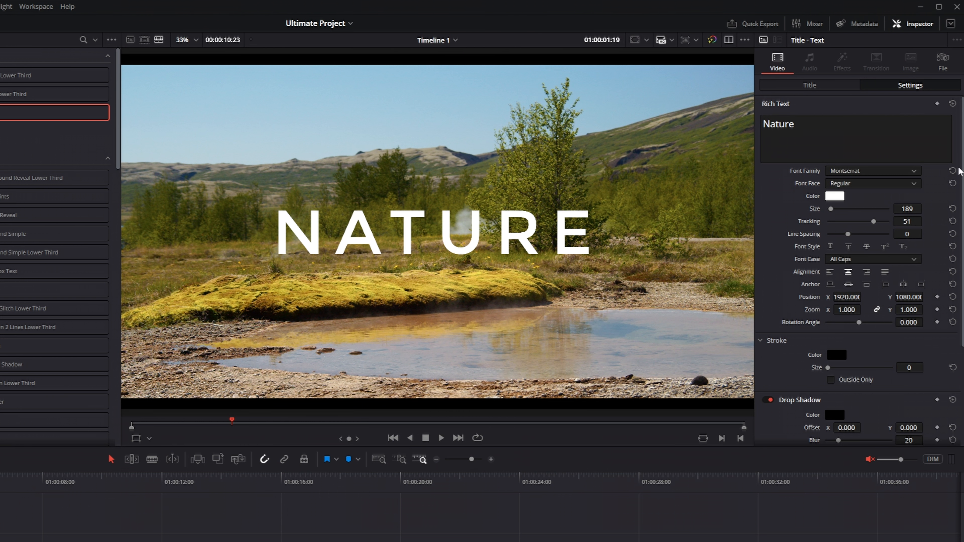
Step: Give the title a dark red stroke of size 16 and try limiting it to the outside only
scroll(797, 300, down, 3)
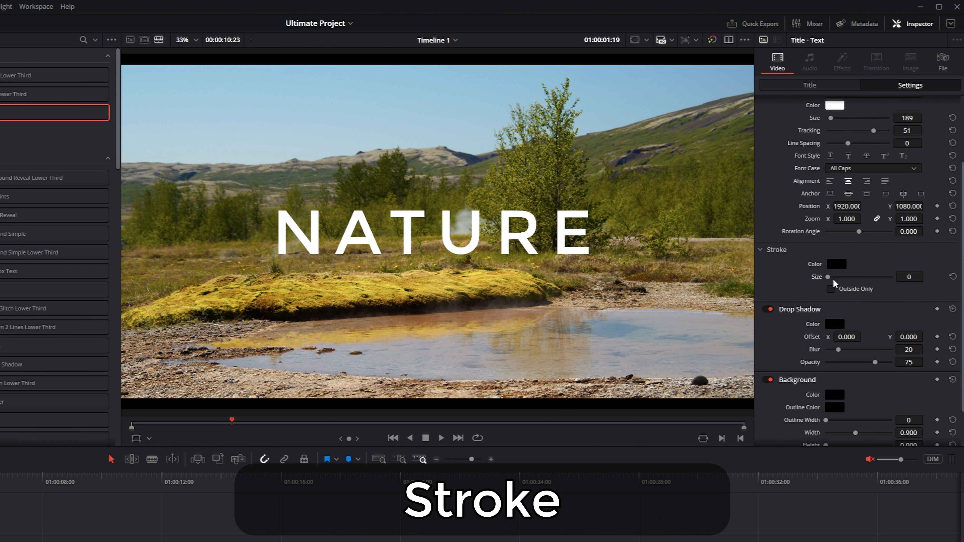
mouse_move(833, 277)
mouse_down()
mouse_move(908, 284)
mouse_move(898, 285)
mouse_up()
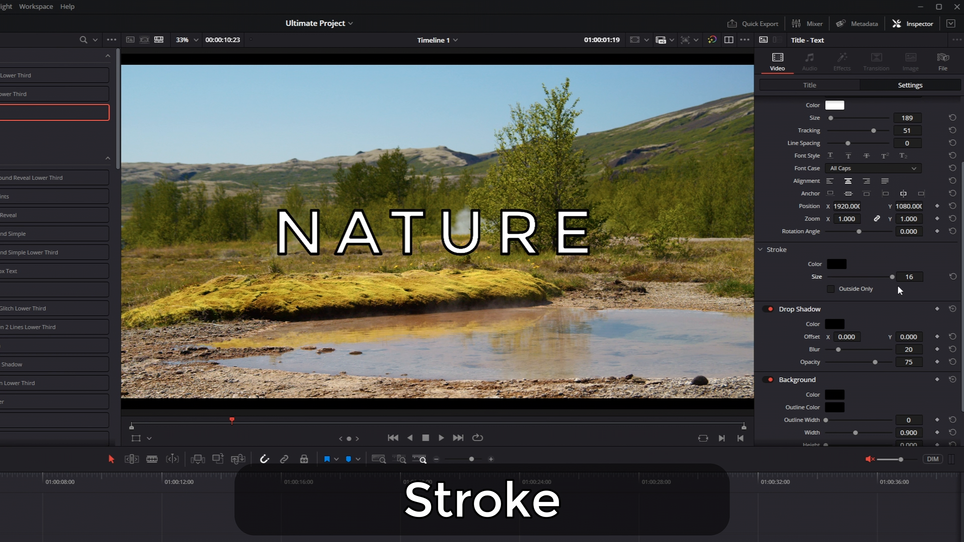
click(837, 265)
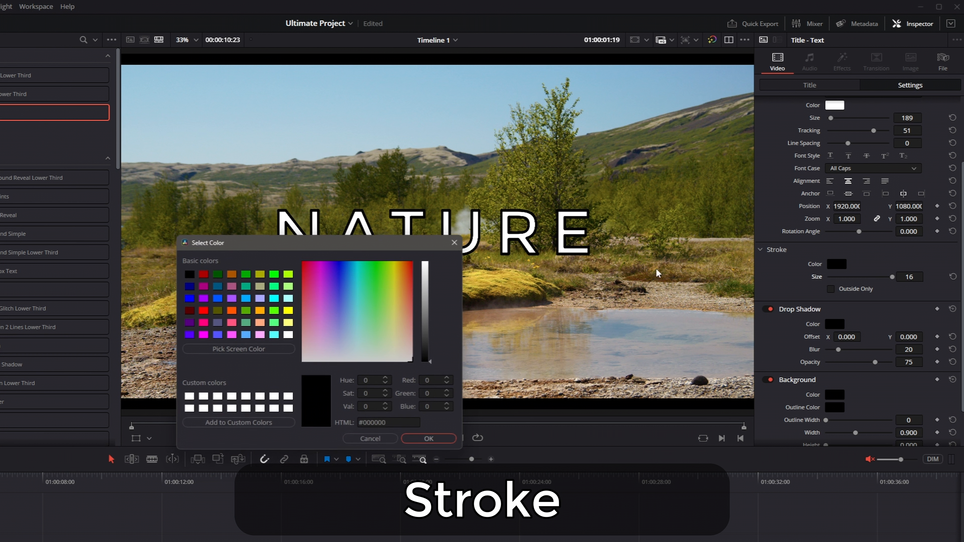
click(204, 275)
click(429, 438)
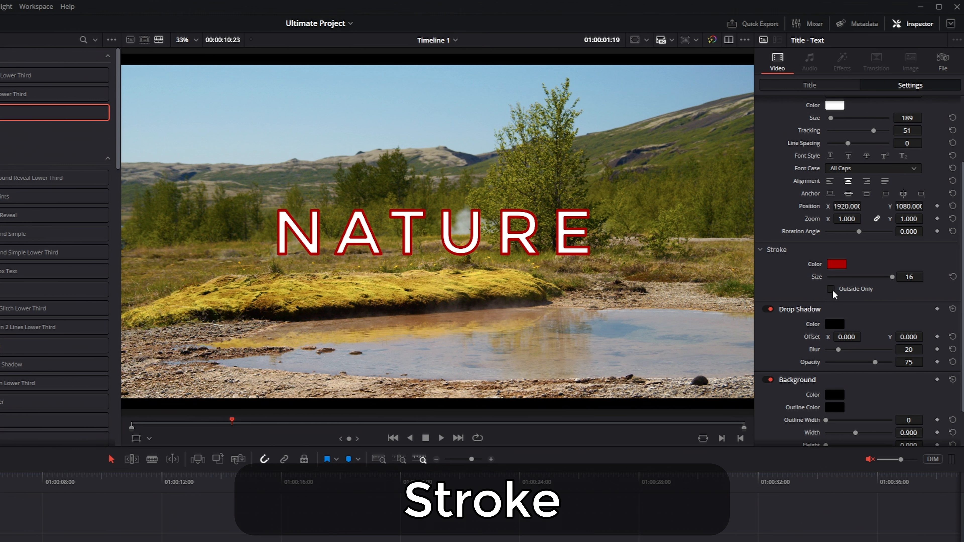
click(830, 289)
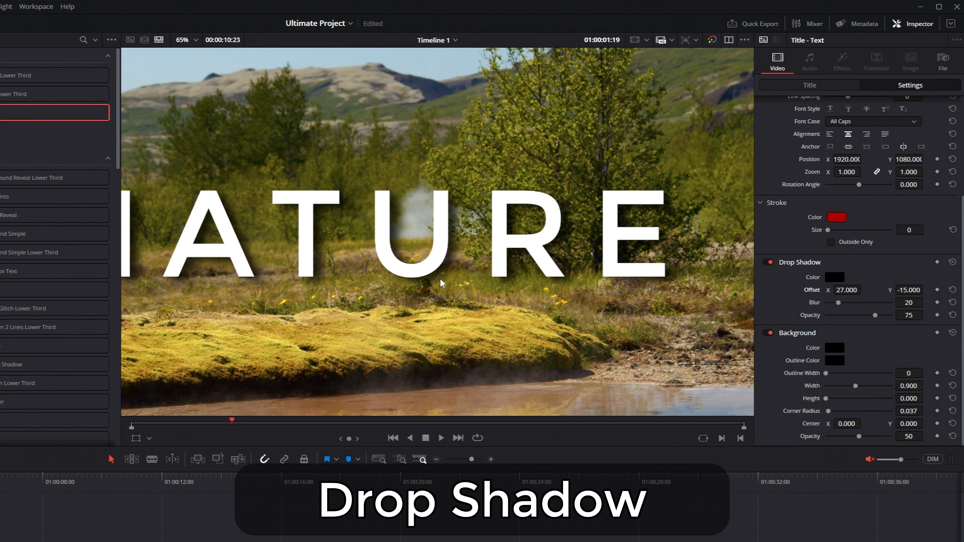
Step: Compare the title up close with its drop shadow turned off and on
scroll(441, 283, down, 3)
scroll(426, 232, up, 3)
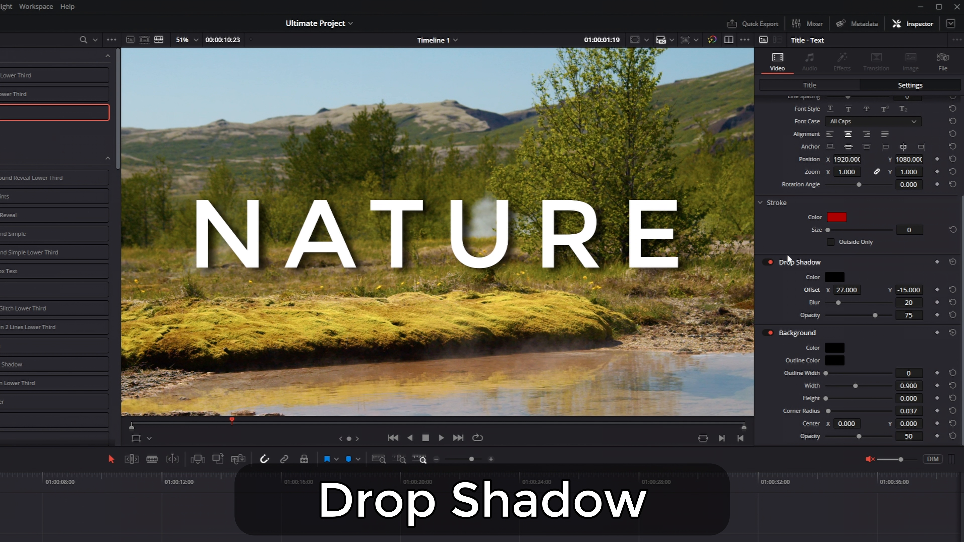
click(770, 263)
click(769, 263)
click(766, 263)
click(766, 262)
click(767, 262)
click(768, 263)
Step: Try a drop shadow blur of 1 and a lower shadow opacity on the title
drag(840, 303, 791, 321)
scroll(490, 212, up, 5)
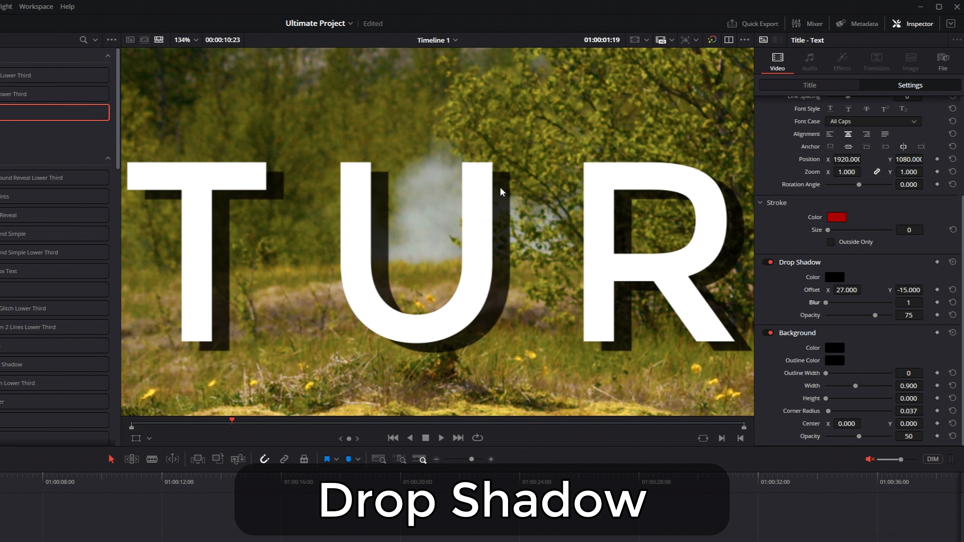
scroll(650, 241, down, 3)
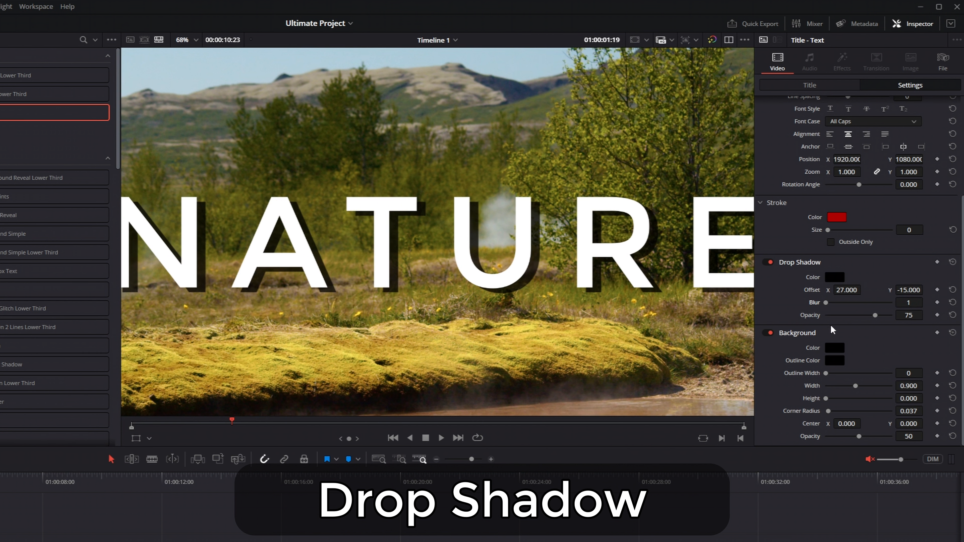
drag(879, 317, 854, 325)
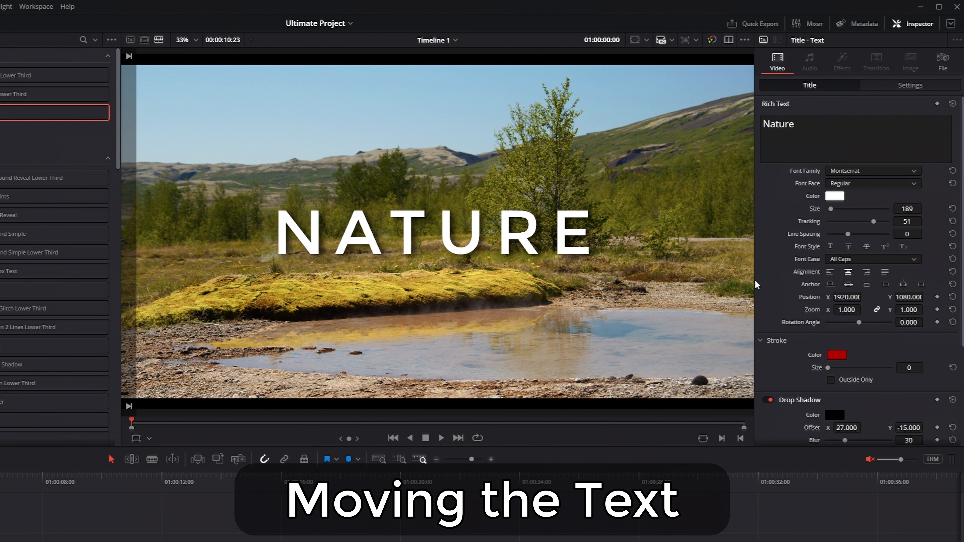
Step: Try repositioning the title in the frame to about X 2009, Y 1049 and adjusting its clip transform settings
click(513, 243)
mouse_move(524, 240)
mouse_down()
mouse_move(510, 281)
mouse_move(452, 224)
mouse_move(589, 267)
mouse_move(462, 229)
mouse_move(561, 252)
mouse_move(443, 263)
mouse_move(552, 258)
mouse_move(531, 245)
mouse_move(540, 247)
mouse_up()
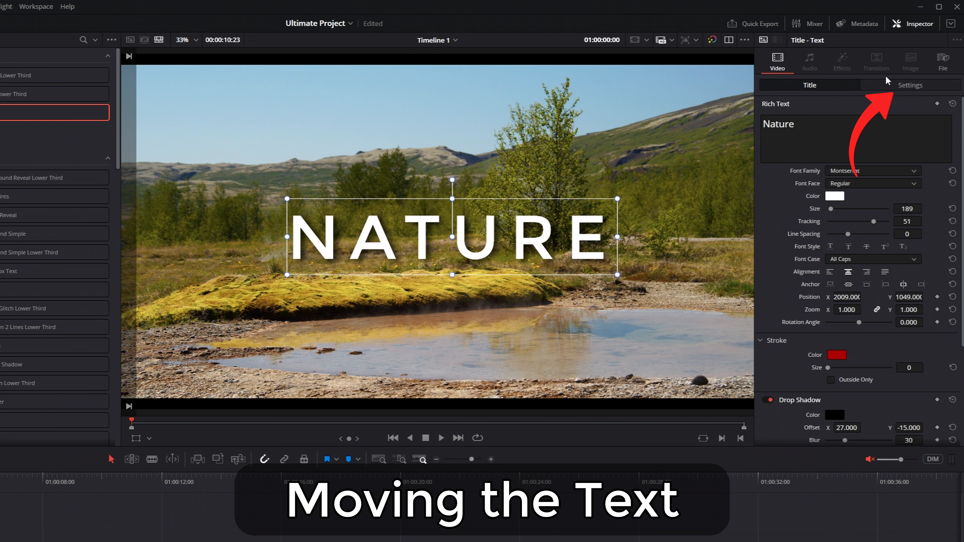
click(921, 88)
drag(853, 128, 839, 131)
drag(904, 132, 926, 145)
mouse_move(845, 156)
mouse_down()
mouse_move(864, 157)
mouse_move(823, 169)
mouse_move(835, 169)
mouse_up()
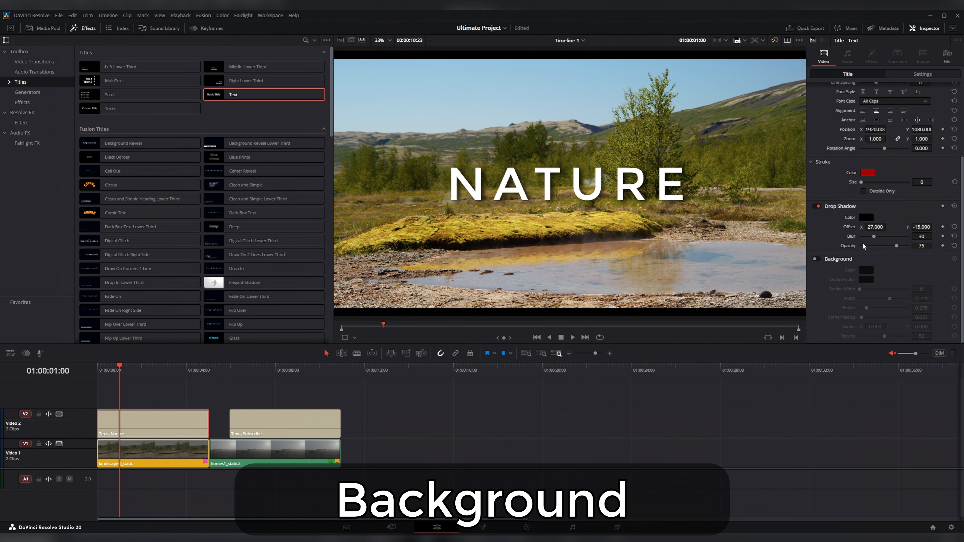
Step: Give the Subscribe title a background with width 1.313 and height 0.351, and play it back over the horses clip
drag(285, 374, 304, 370)
click(318, 434)
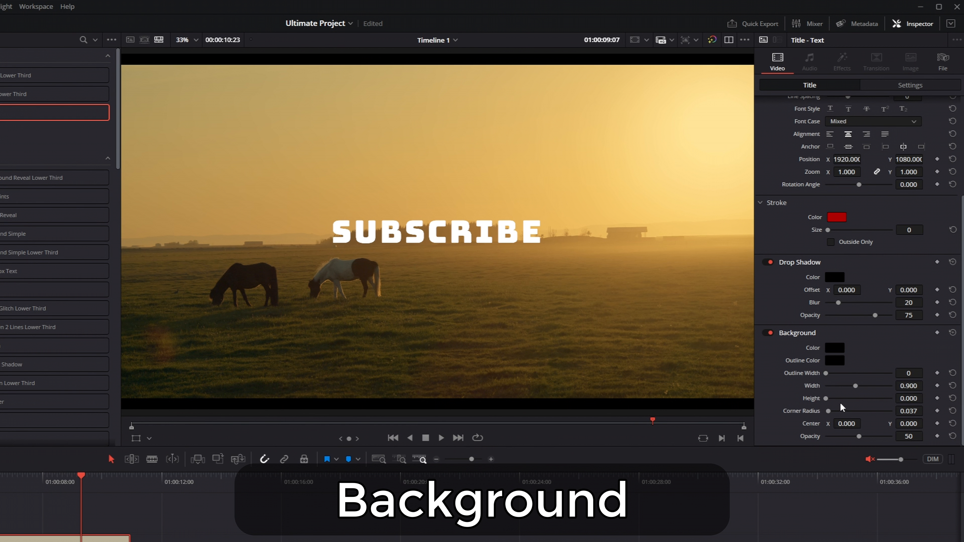
mouse_move(828, 400)
mouse_down()
mouse_move(856, 410)
mouse_move(846, 413)
mouse_move(838, 404)
mouse_move(855, 387)
mouse_move(867, 390)
mouse_move(838, 402)
mouse_up()
key(space)
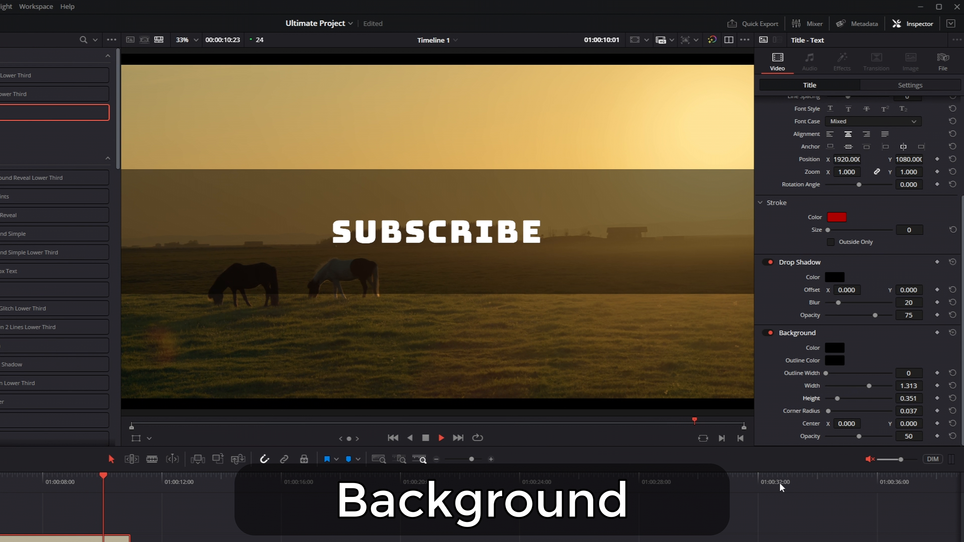
click(34, 507)
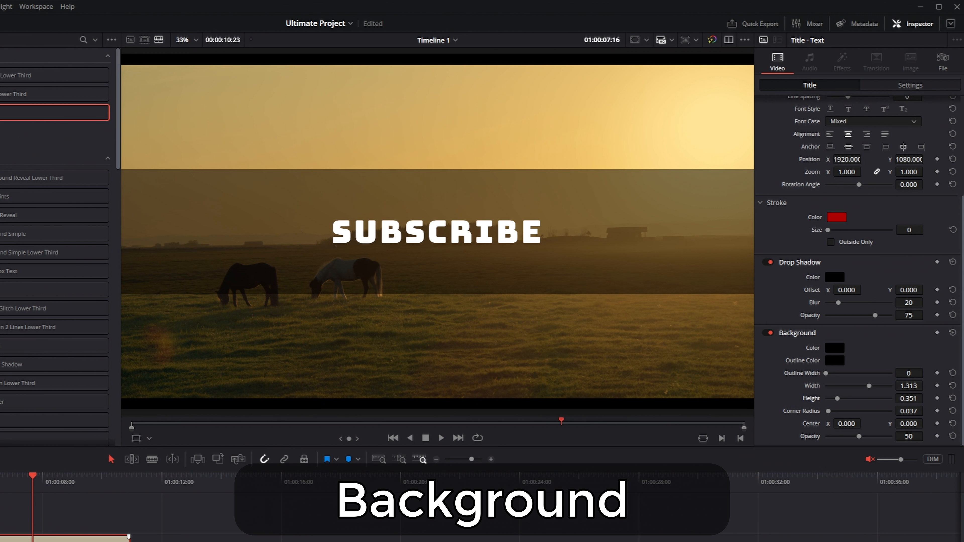